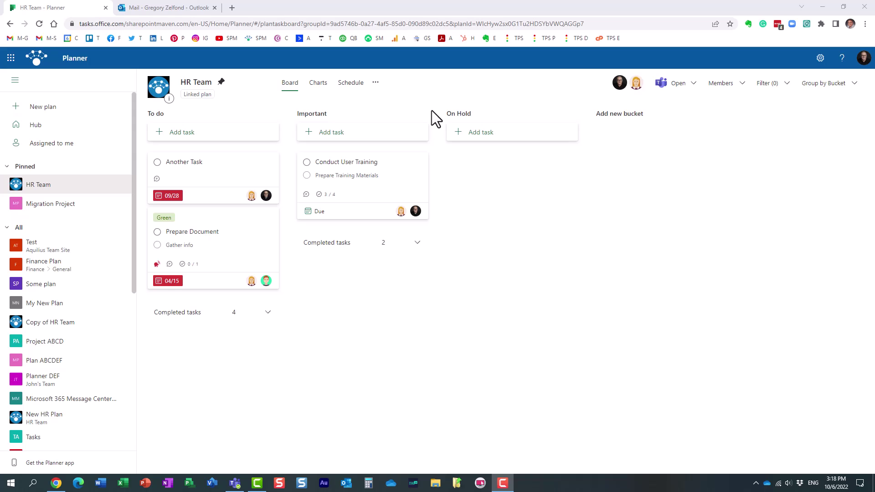
# Open the HR Team plan's settings on Notifications and read the note about comment emails
pyautogui.click(11, 58)
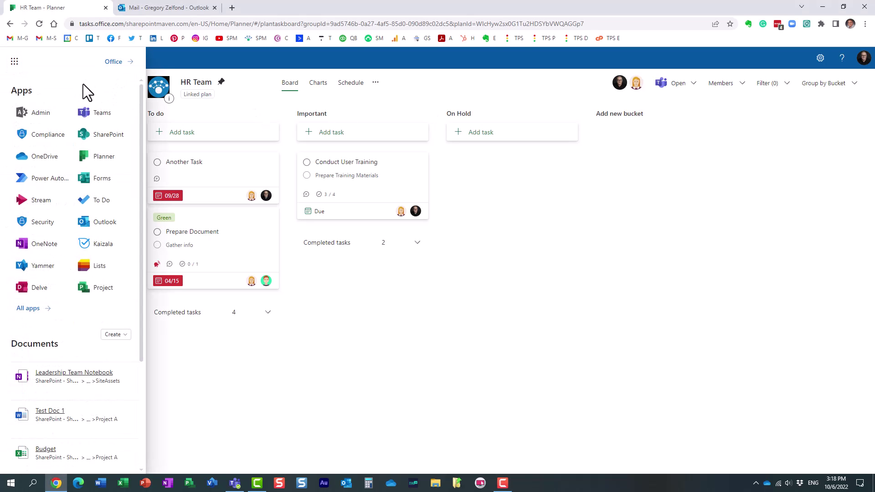
pyautogui.click(504, 249)
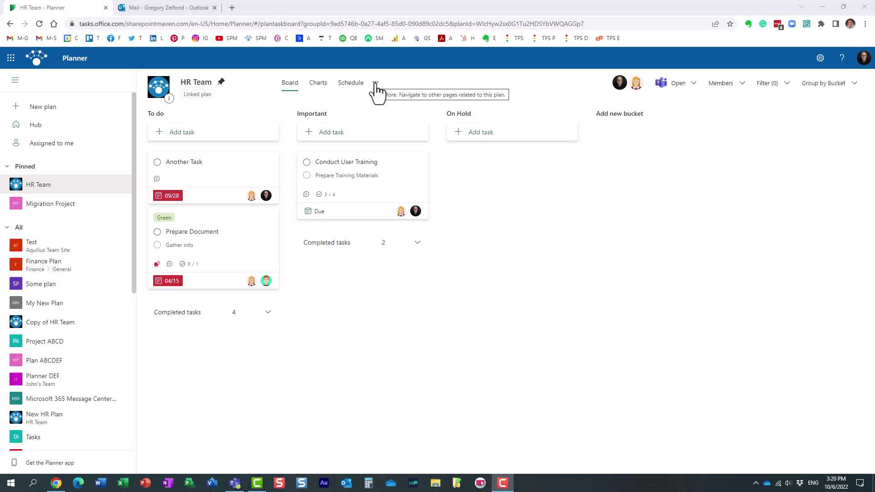
pyautogui.click(375, 84)
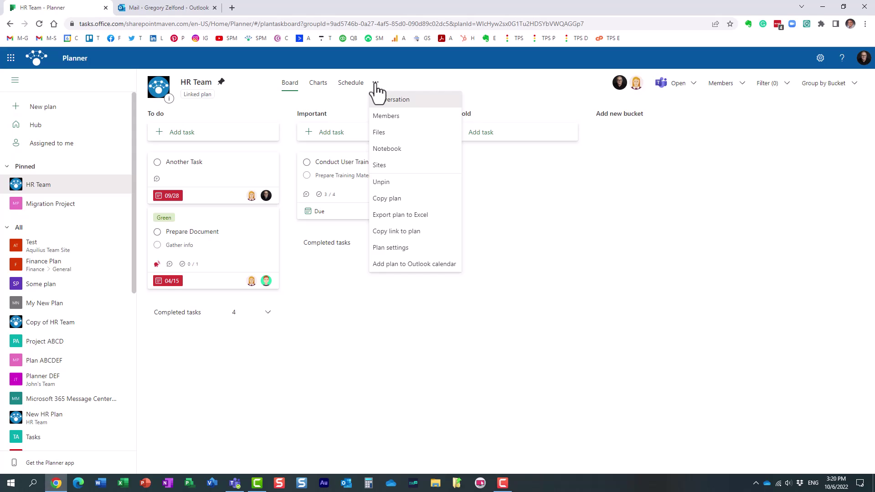
pyautogui.click(407, 249)
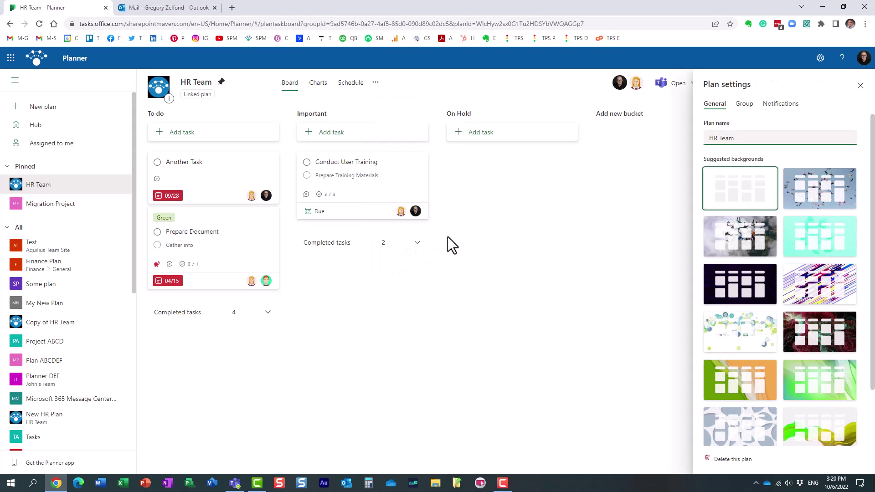
pyautogui.click(777, 105)
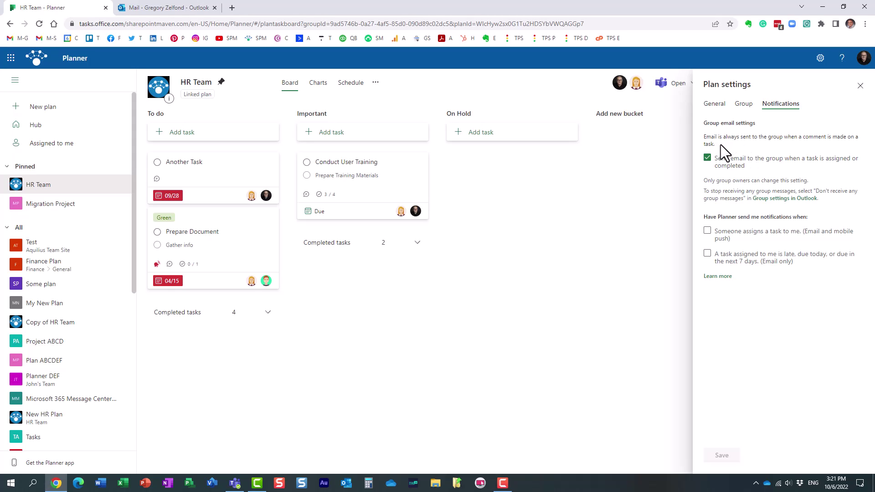
pyautogui.moveTo(721, 144); pyautogui.dragTo(702, 137)
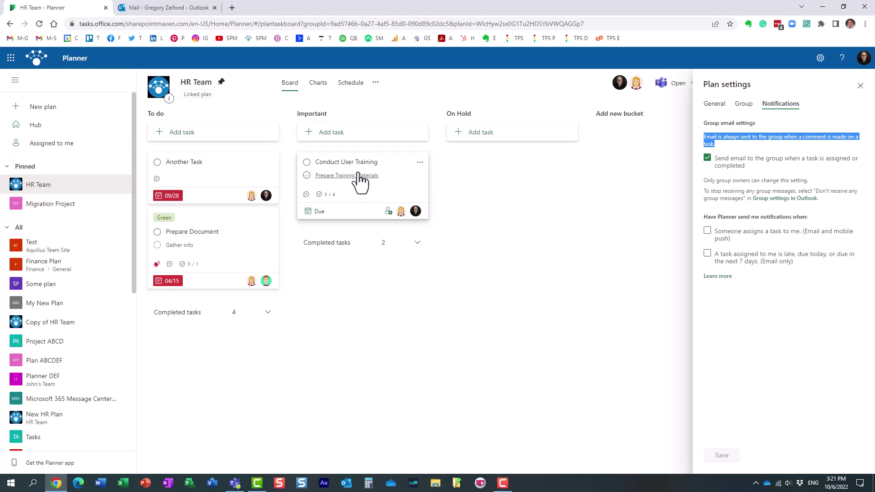
# Add a task named 'Some new task' to the Important bucket
pyautogui.click(332, 137)
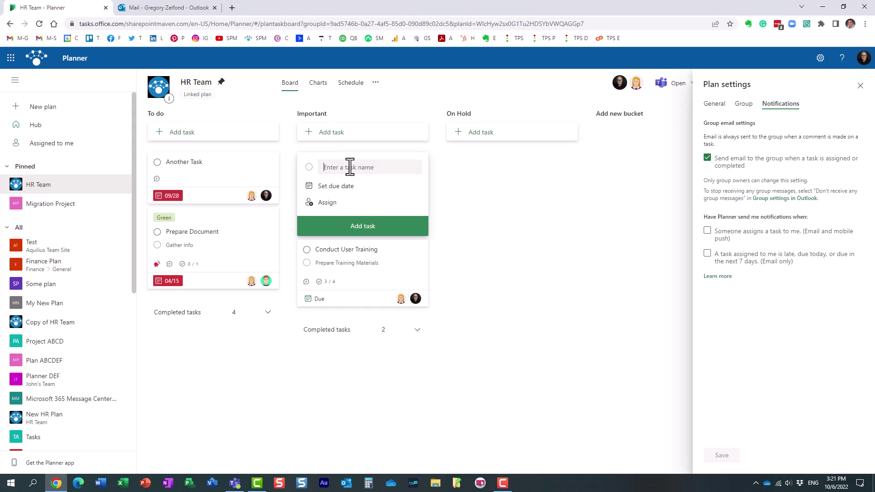
pyautogui.write('Some new task')
pyautogui.press('Return')
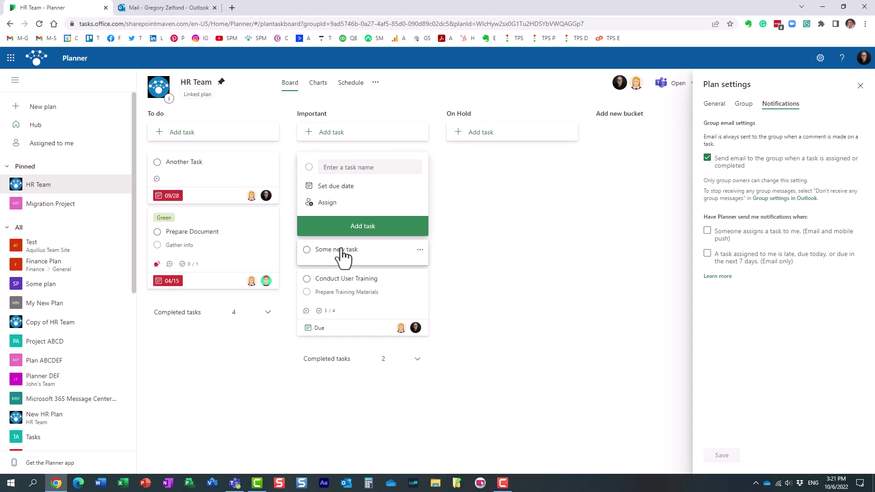
pyautogui.click(342, 250)
# Post a 'Hello' comment on Some new task and close its details
pyautogui.click(340, 164)
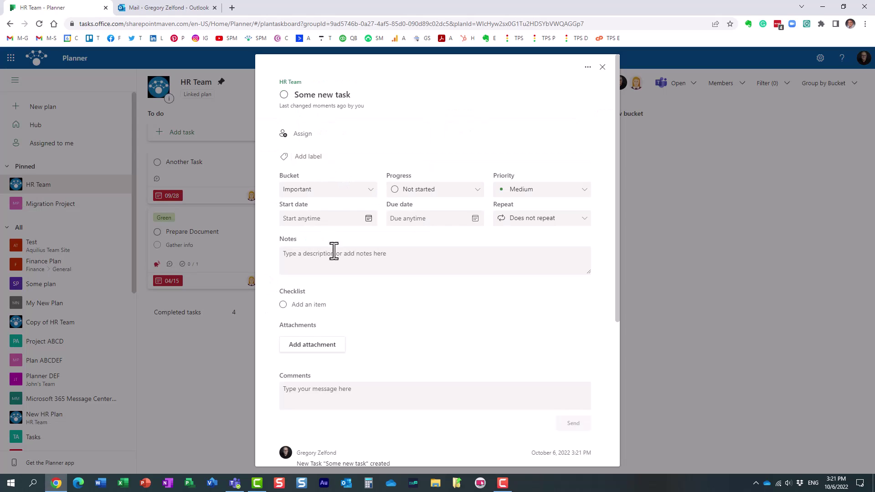
pyautogui.click(315, 391)
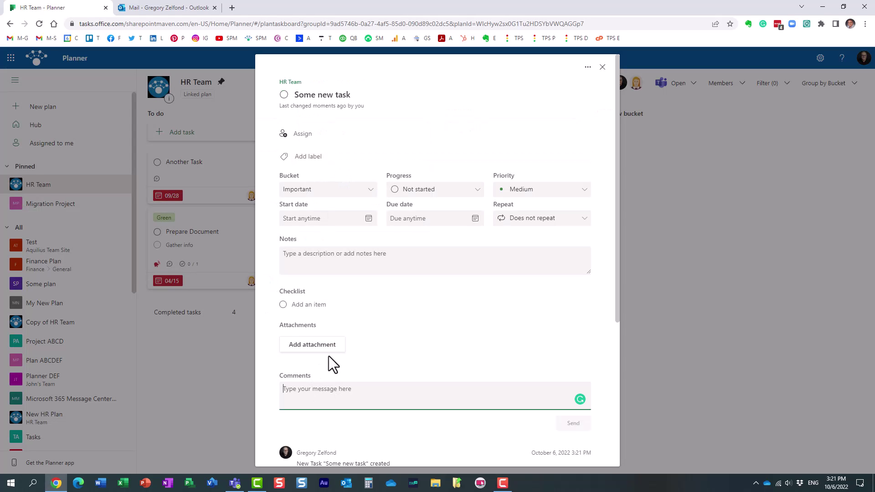
pyautogui.write('Hello')
pyautogui.click(568, 425)
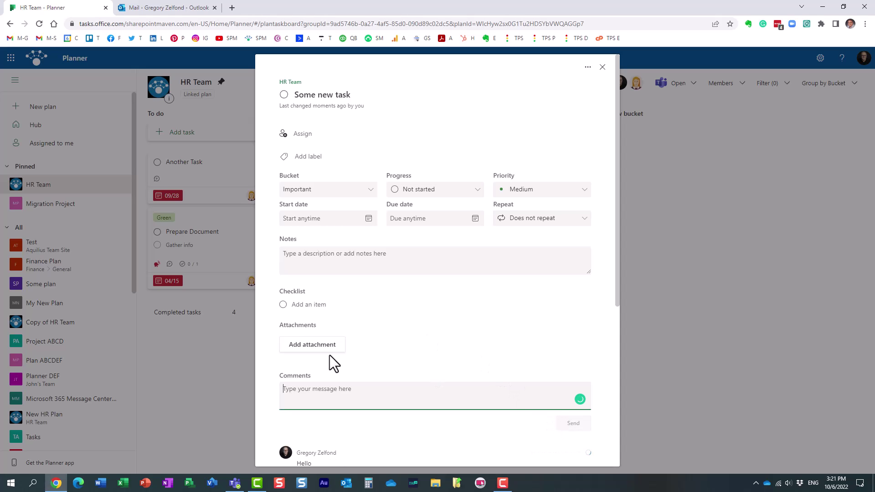
pyautogui.click(602, 68)
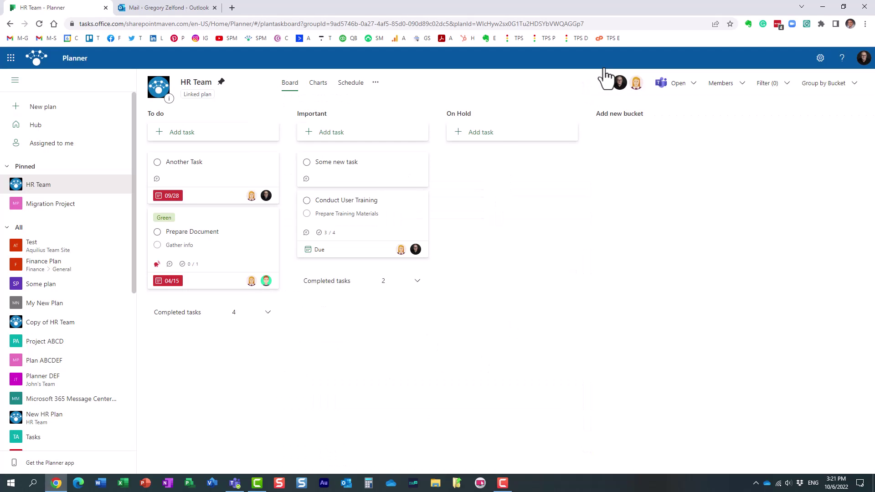
# Open the HR Team group's 'Comments on task' email carrying the Hello comment in Outlook
pyautogui.click(179, 9)
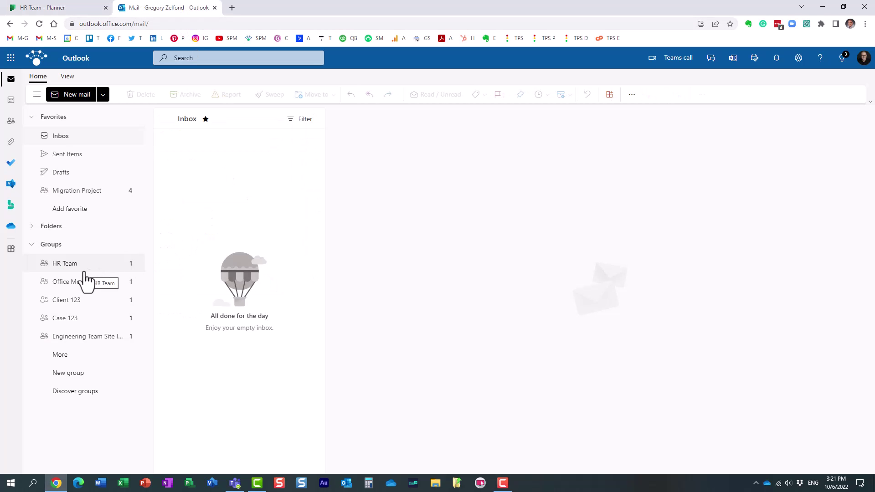
pyautogui.click(66, 266)
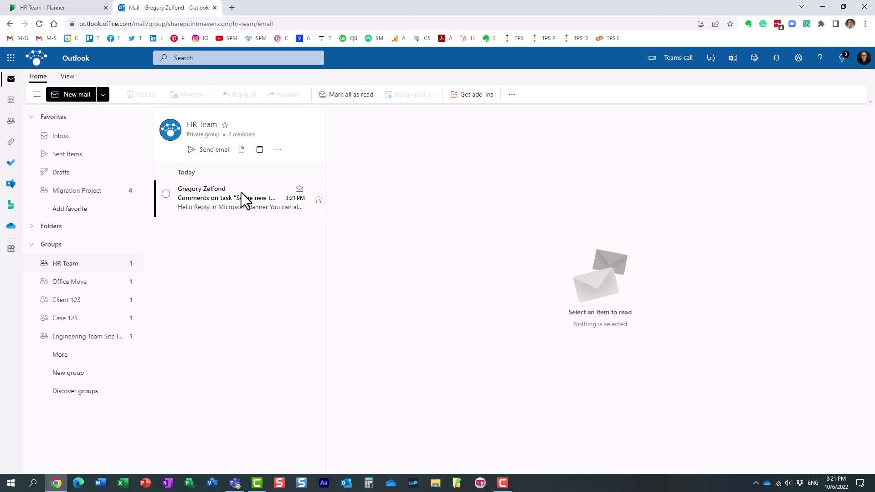
pyautogui.click(213, 193)
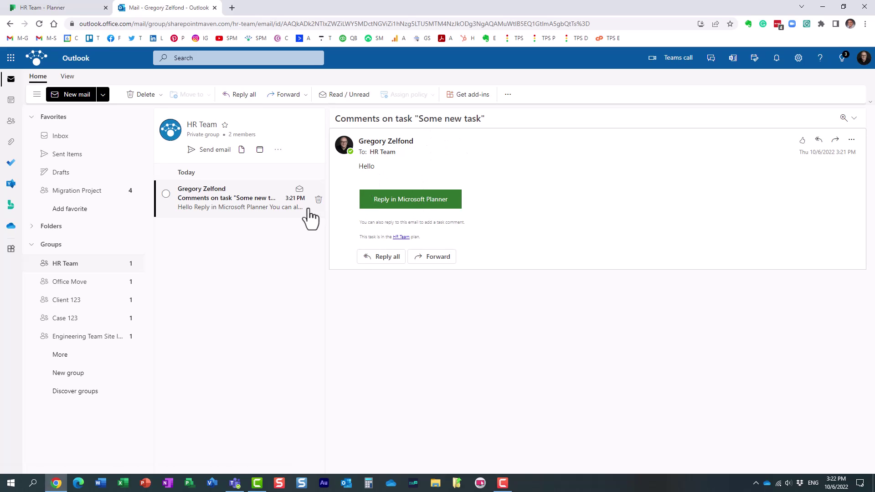
# Return to Planner and show the HR Team plan settings on the Notifications tab
pyautogui.click(58, 15)
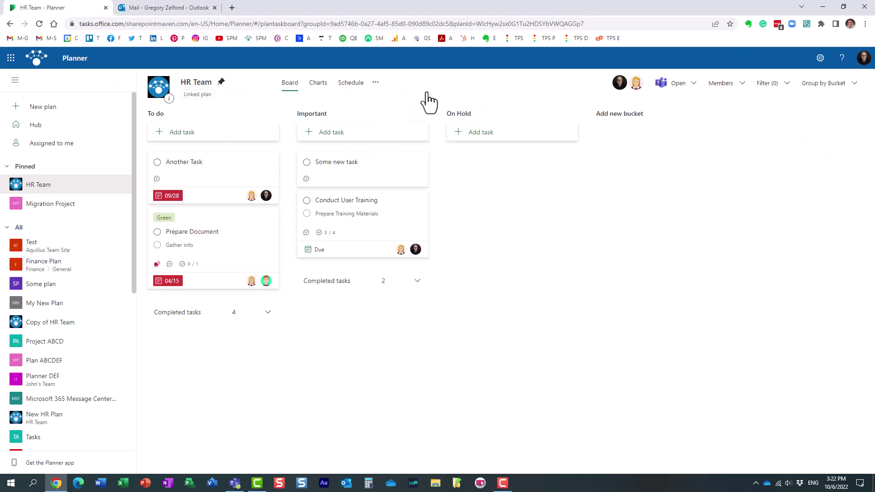
pyautogui.click(376, 82)
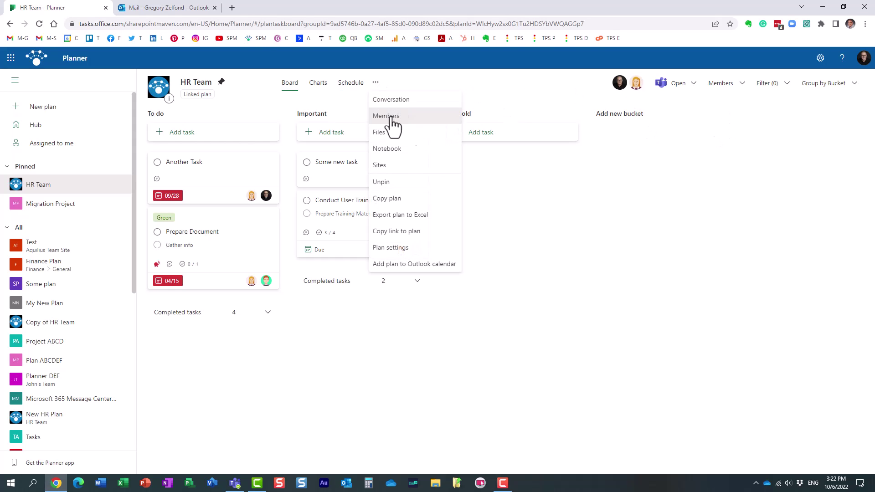
pyautogui.click(410, 246)
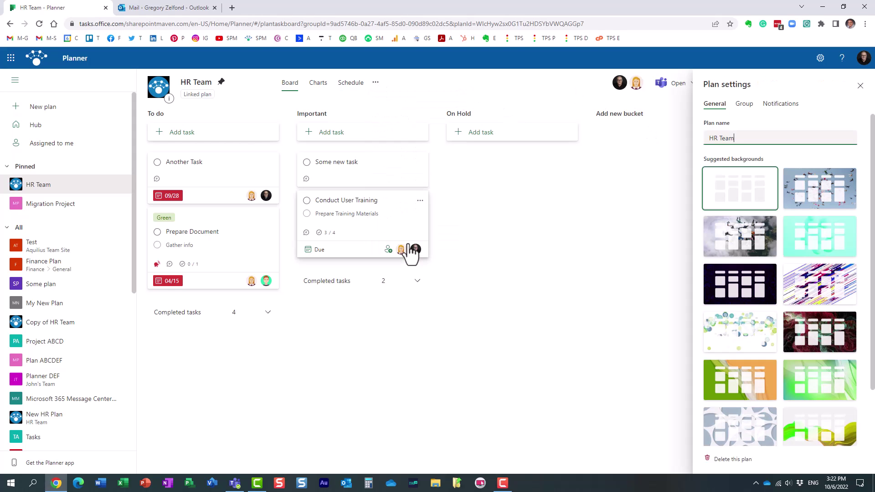
pyautogui.click(768, 108)
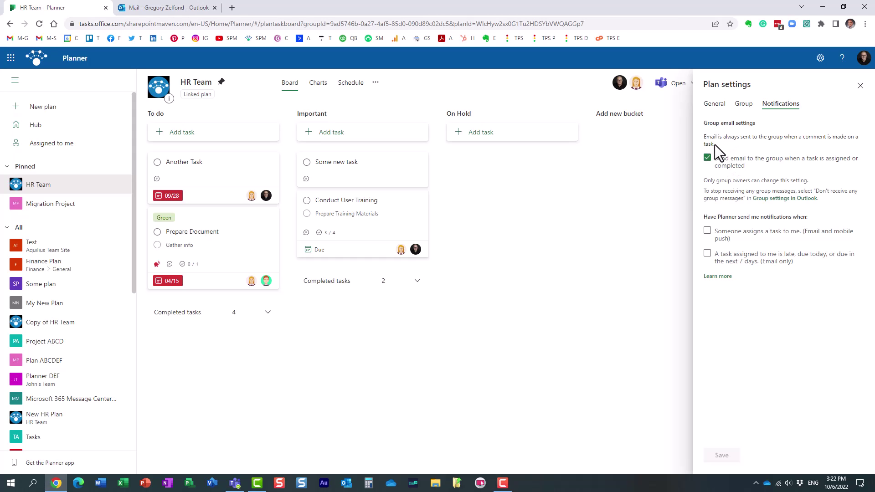
# Check the Outlook Inbox and HR Team group mail, then go back to Planner's notification settings
pyautogui.click(148, 7)
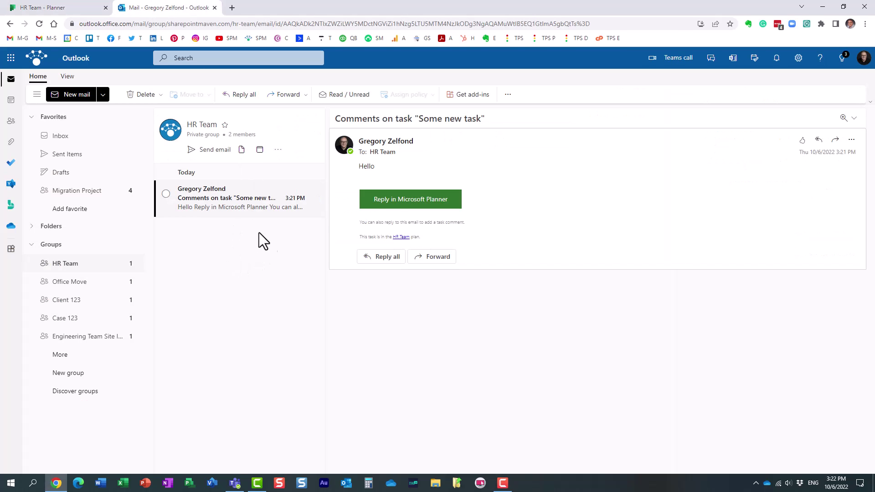
pyautogui.click(68, 139)
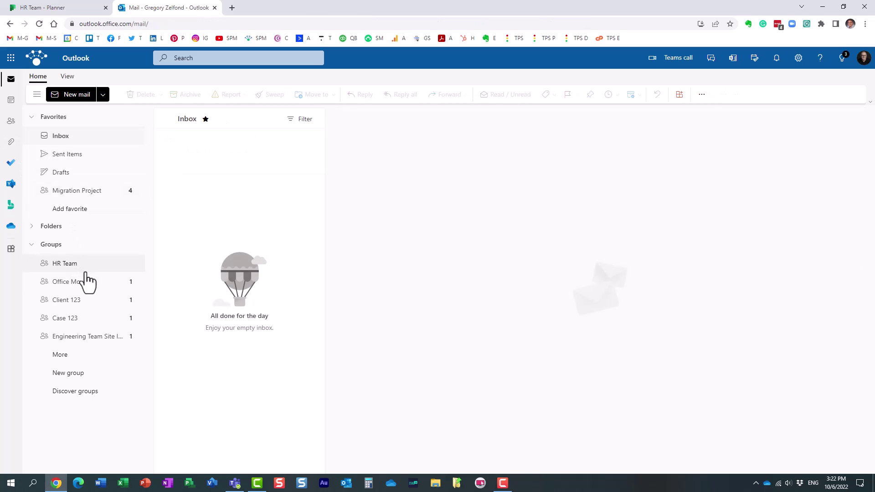
pyautogui.click(69, 266)
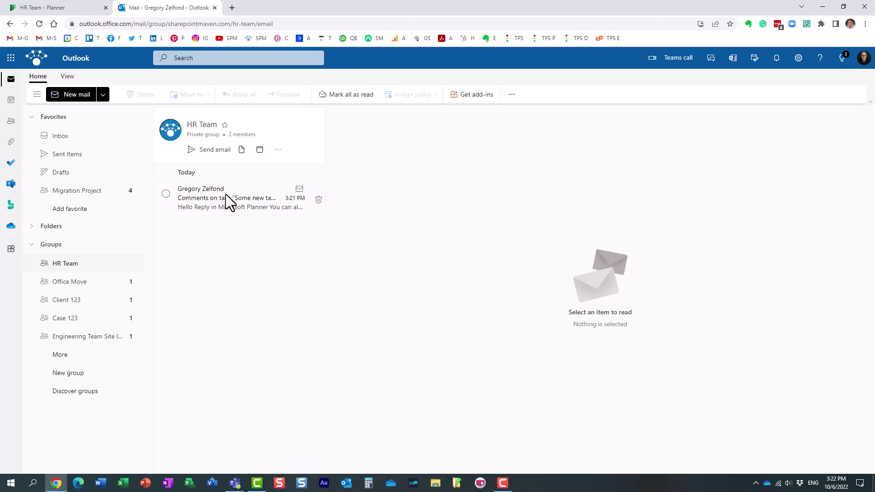
pyautogui.click(59, 9)
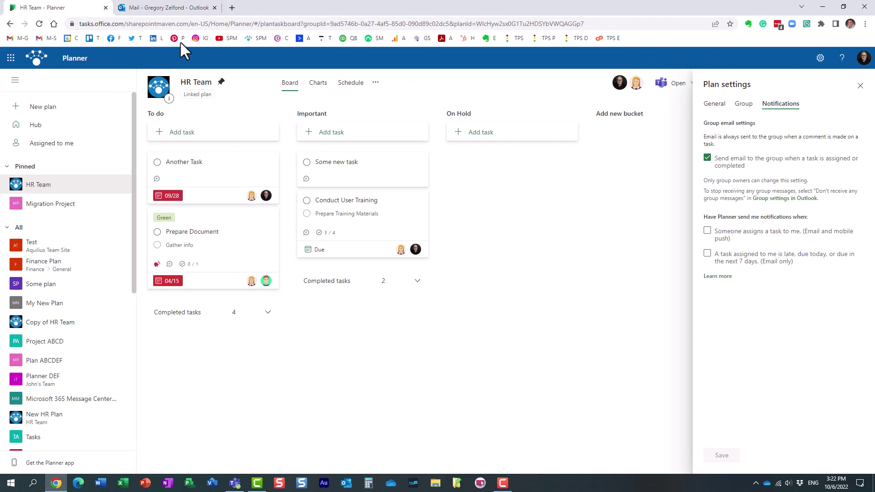
pyautogui.click(707, 159)
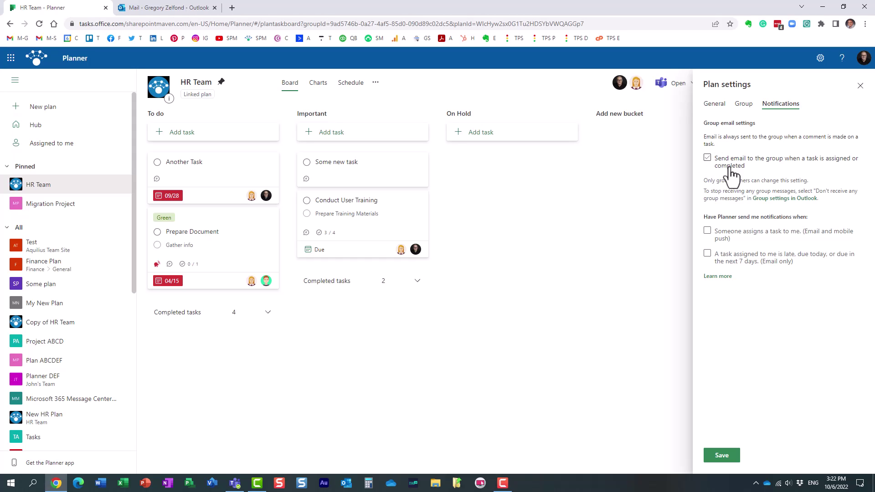
pyautogui.click(707, 159)
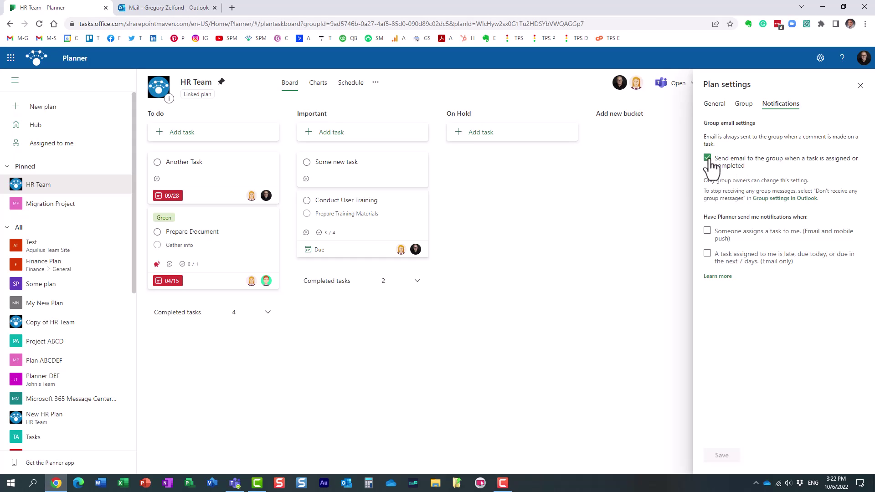
pyautogui.click(708, 158)
pyautogui.click(738, 169)
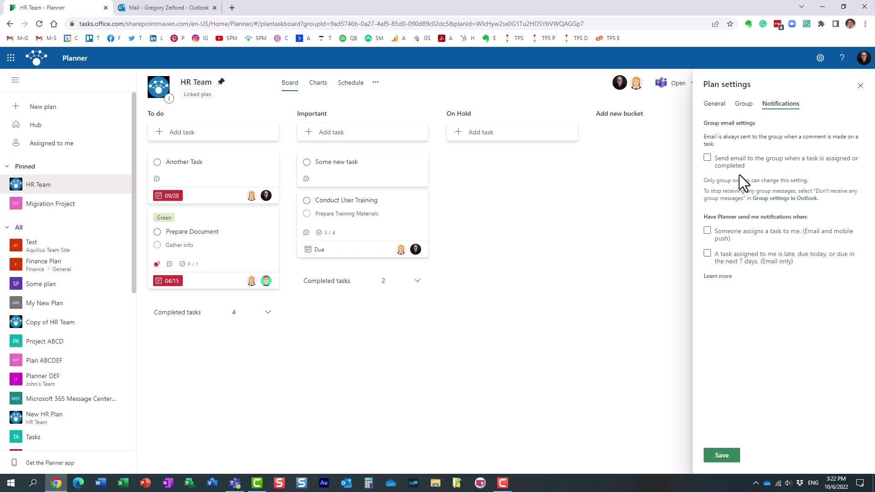
pyautogui.click(707, 158)
pyautogui.click(708, 159)
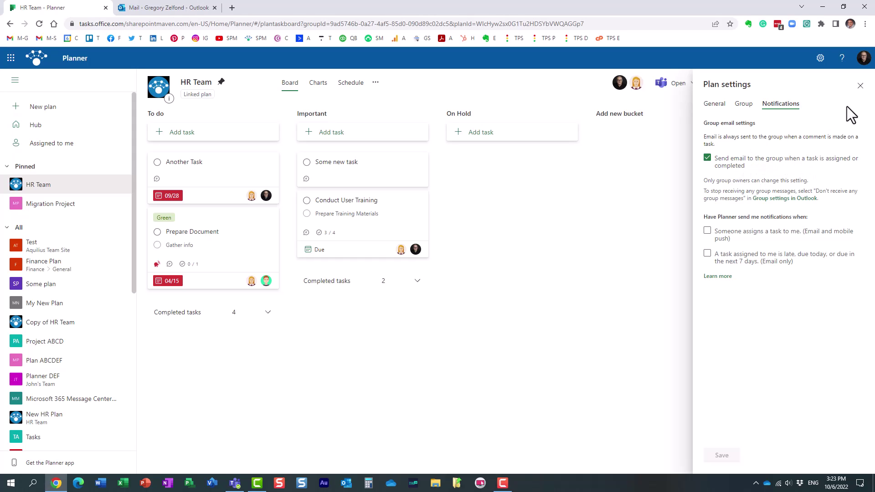
# Assign Some new task to a team member chosen from the suggestions
pyautogui.click(861, 86)
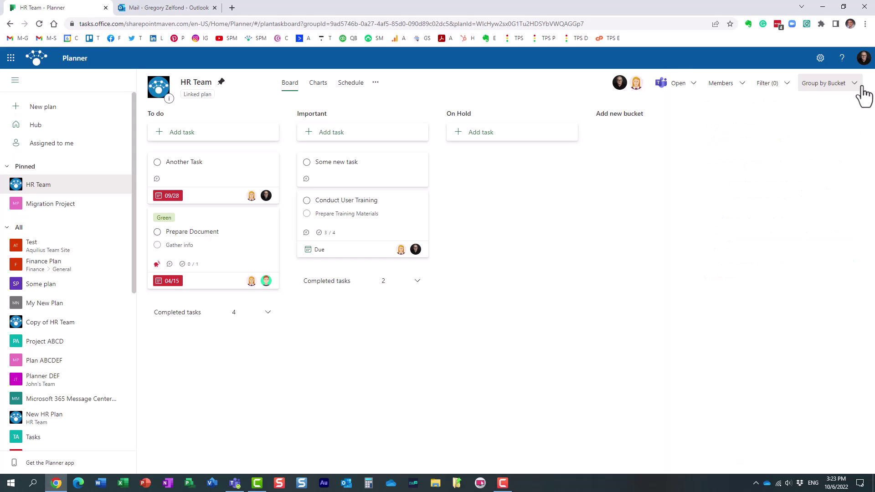
pyautogui.click(336, 172)
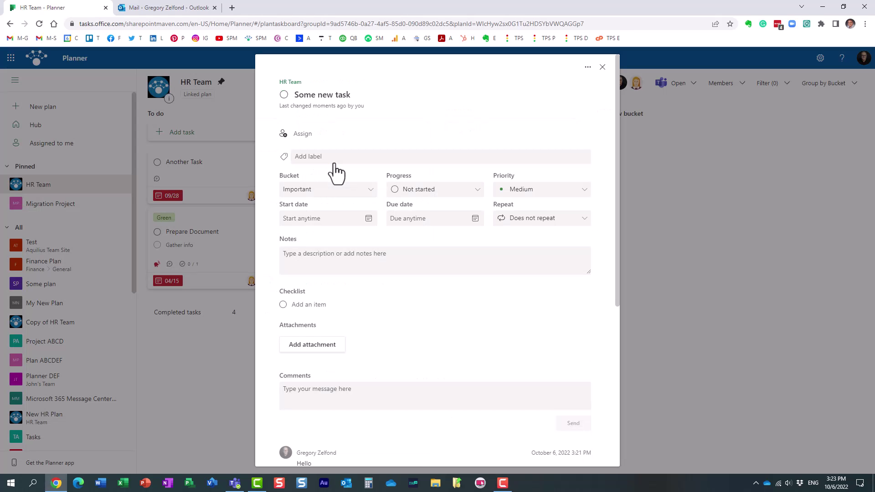
pyautogui.click(306, 135)
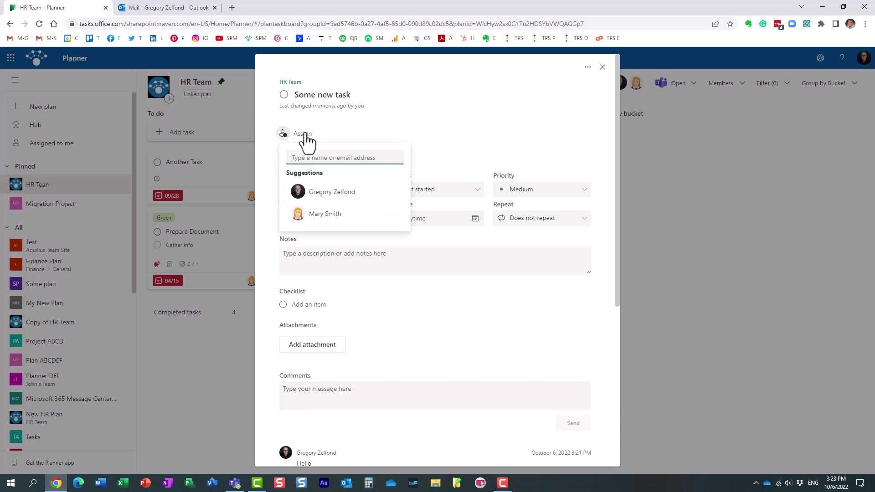
pyautogui.click(324, 216)
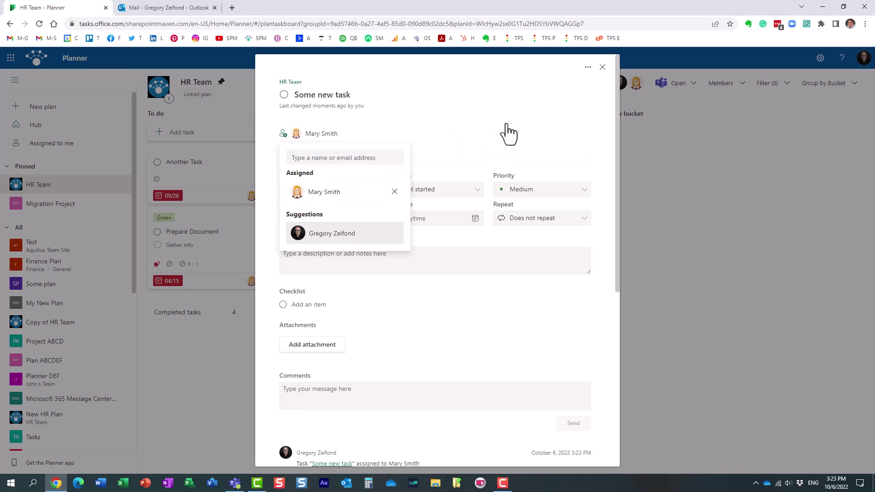
pyautogui.click(521, 107)
pyautogui.click(602, 67)
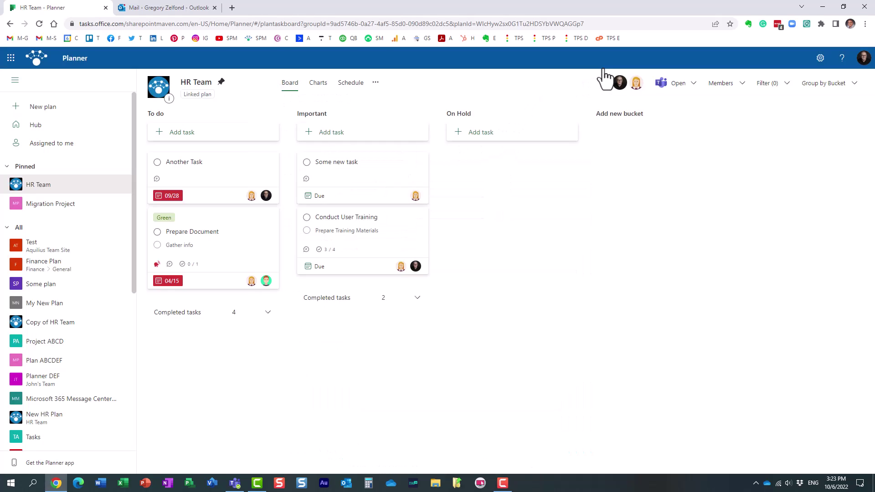
# Read the 'Comments on task' email in HR Team group mail, briefly visiting Office Move
pyautogui.click(169, 7)
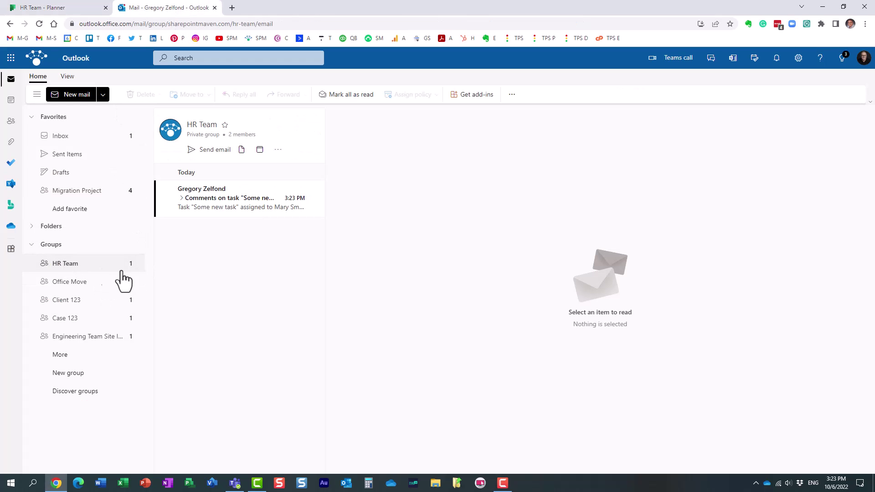
pyautogui.click(217, 201)
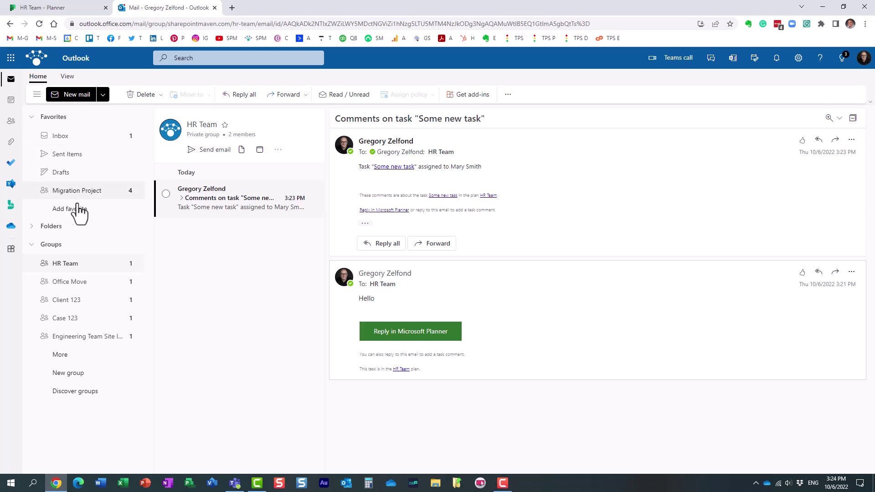
pyautogui.click(71, 282)
pyautogui.click(69, 264)
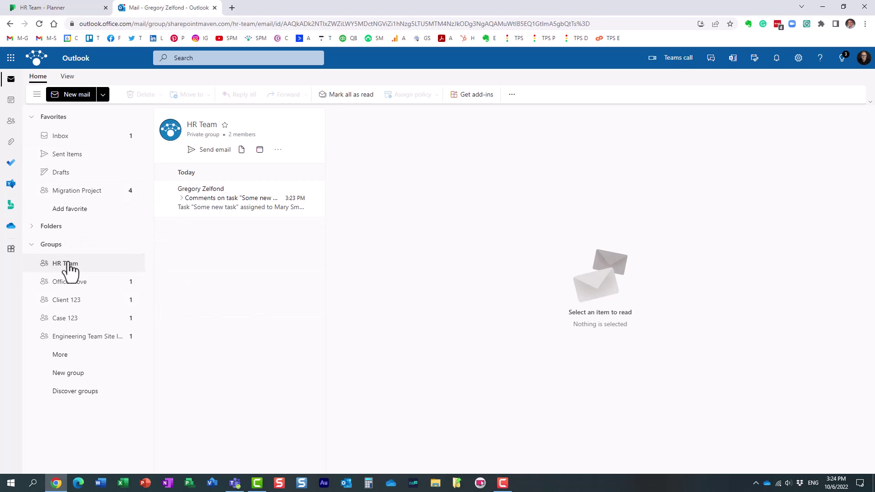
# Open the 'Comments on task' notification in the personal Inbox, then return to HR Team mail
pyautogui.click(70, 138)
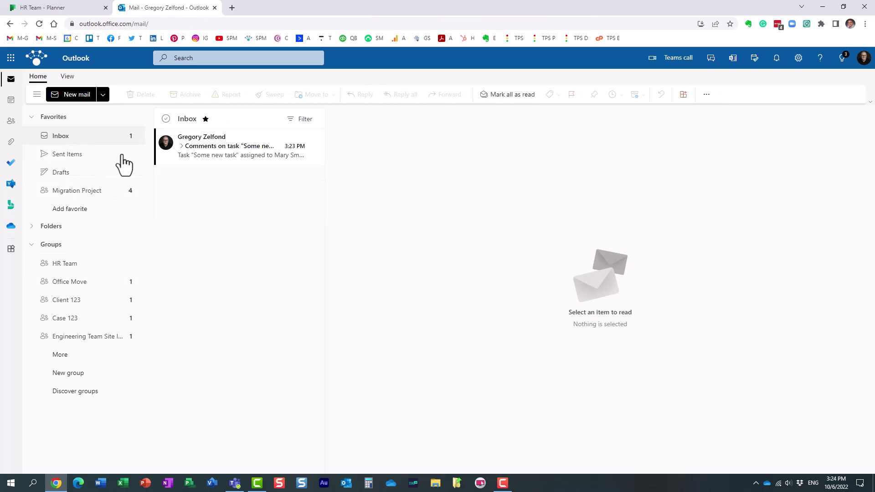
pyautogui.click(197, 146)
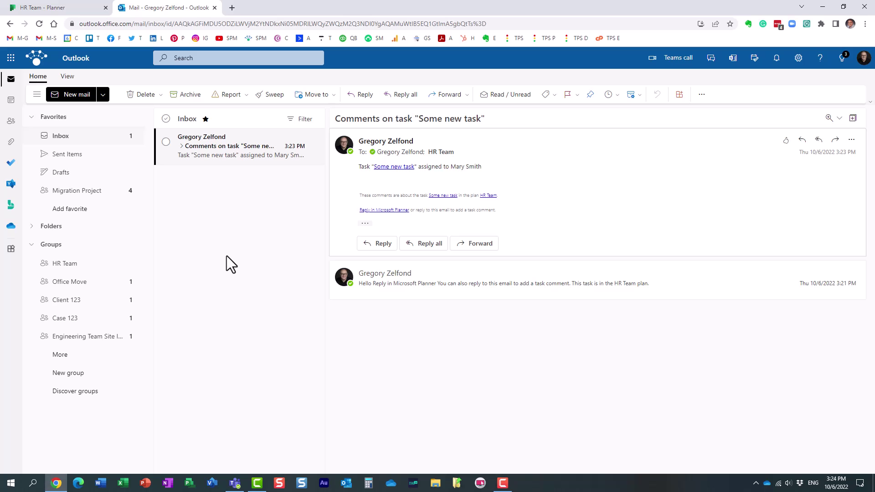
pyautogui.click(65, 265)
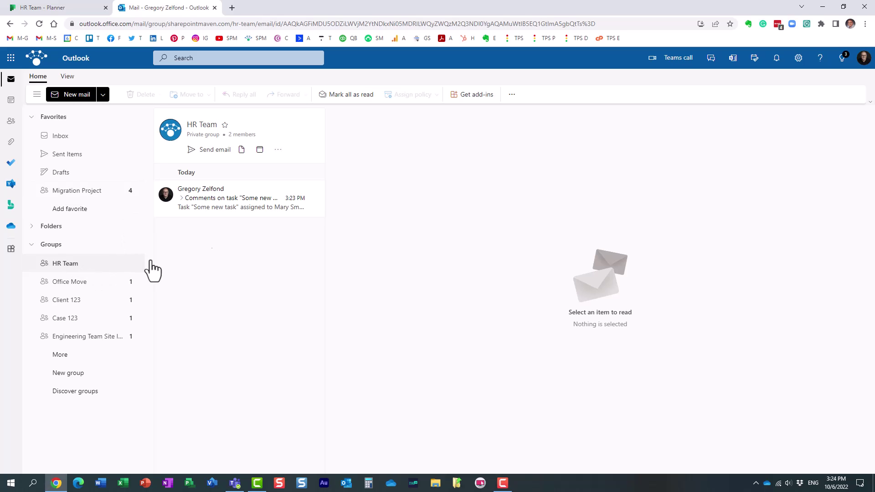
pyautogui.click(278, 150)
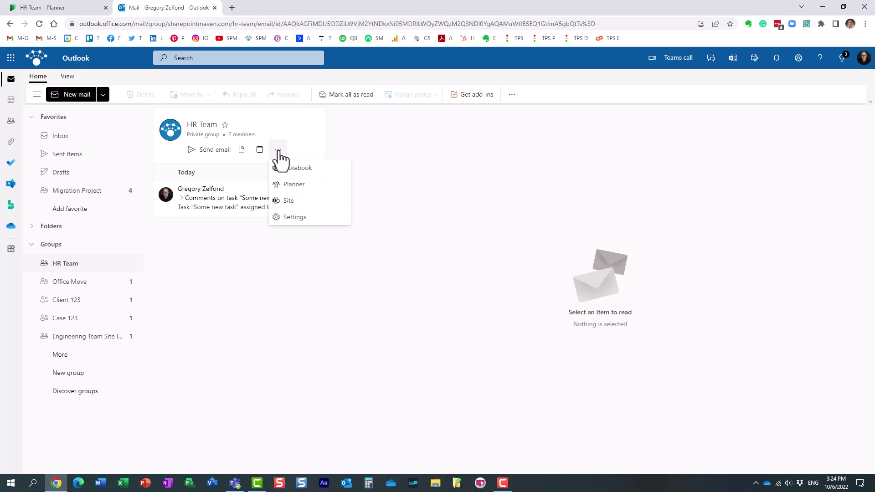
pyautogui.click(300, 218)
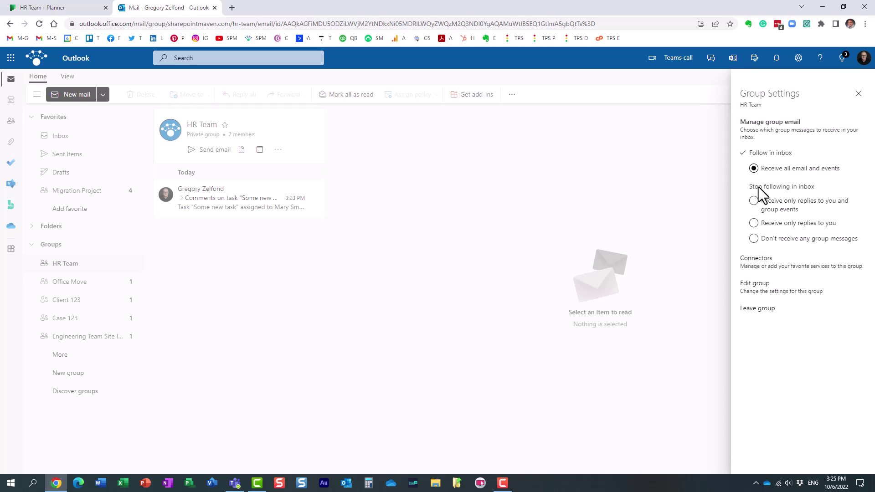
pyautogui.click(753, 238)
pyautogui.click(754, 168)
pyautogui.click(859, 94)
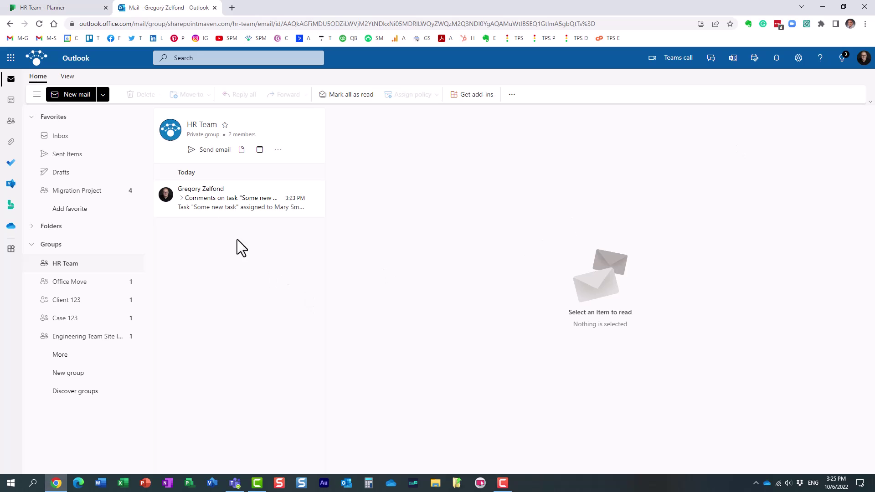
# Reopen the HR Team plan's Notifications settings in Planner
pyautogui.click(71, 7)
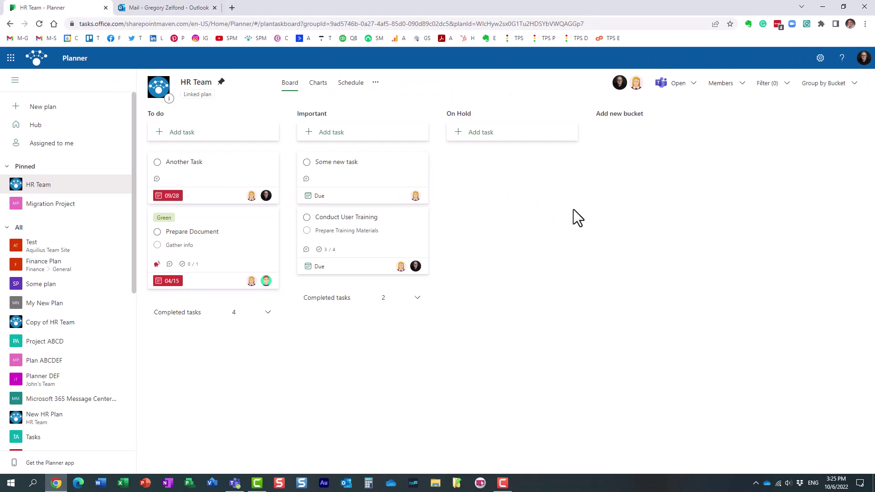
pyautogui.click(376, 82)
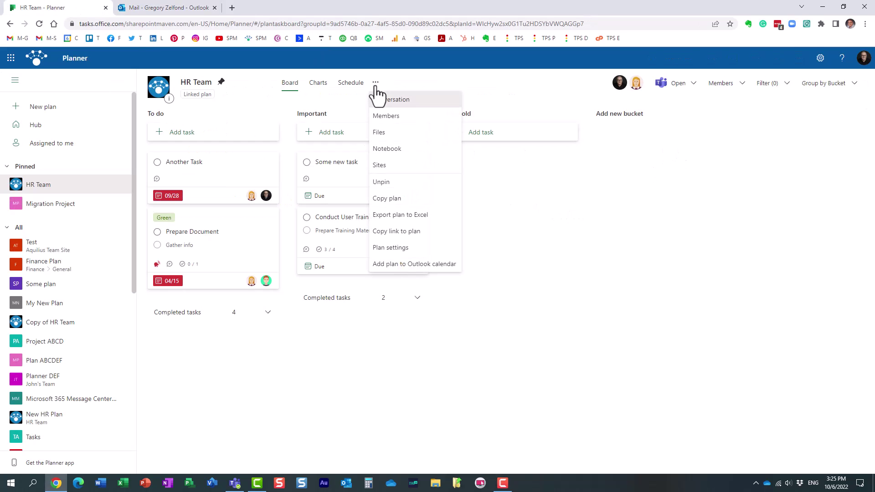
pyautogui.click(405, 249)
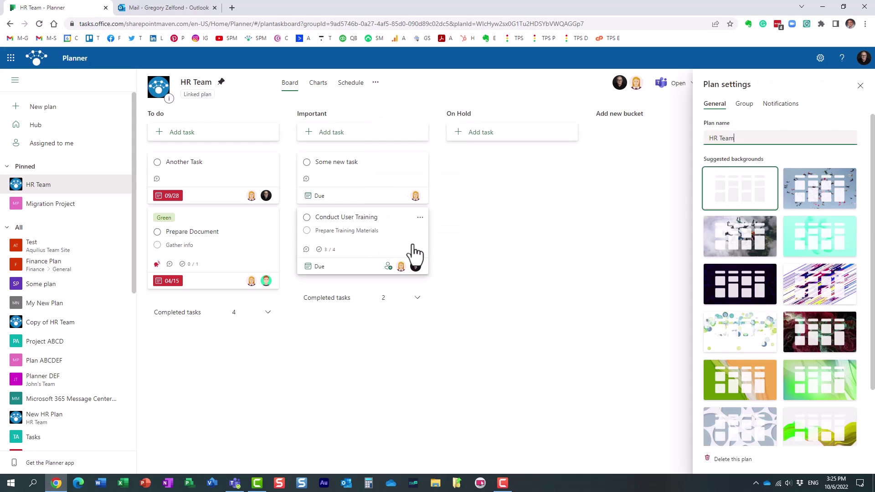
pyautogui.click(779, 104)
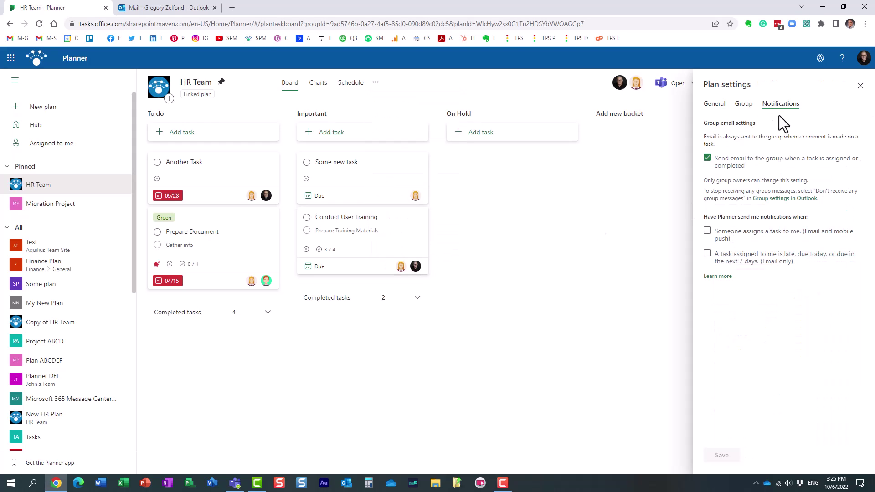
# Turn off group task emails, turn on both personal assignment and due-date notifications, and save
pyautogui.click(707, 159)
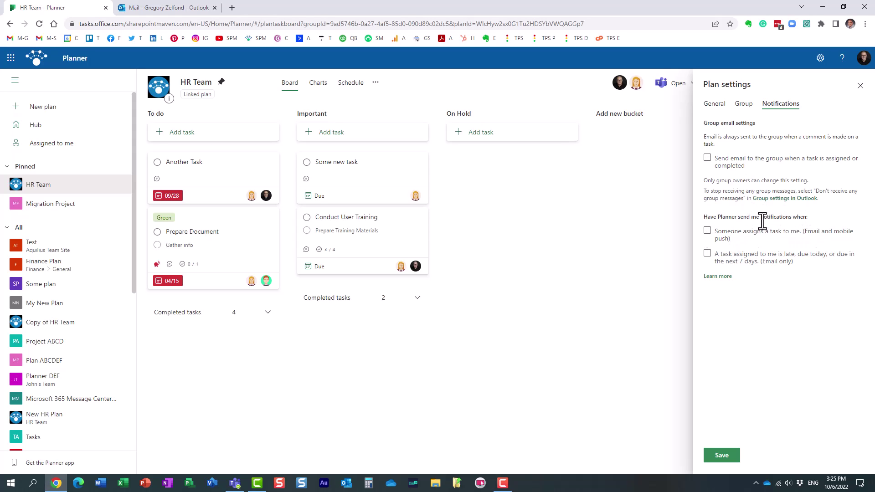
pyautogui.click(708, 254)
pyautogui.click(708, 231)
pyautogui.click(708, 231)
pyautogui.click(708, 254)
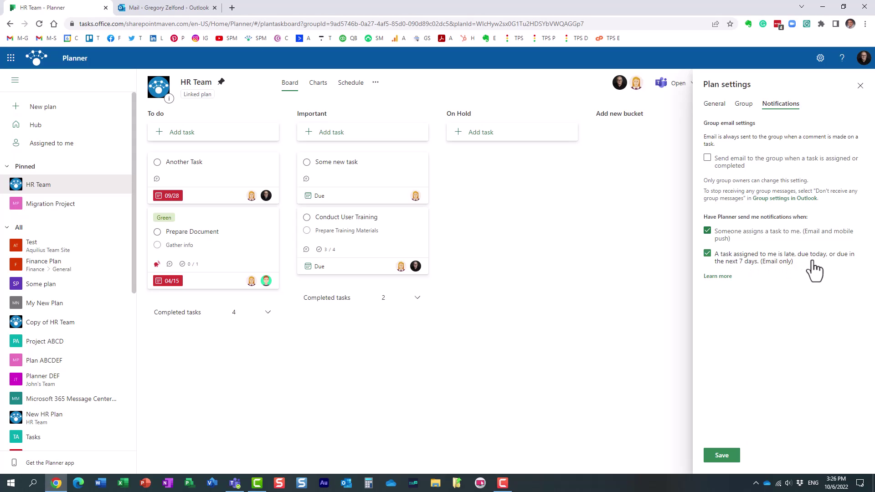
pyautogui.click(728, 457)
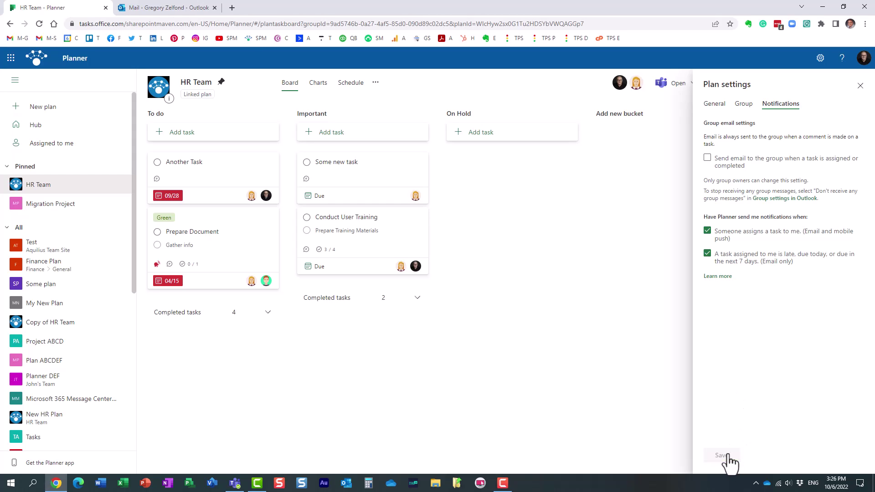
# Add yourself as a second assignee on Some new task and close its details
pyautogui.click(859, 86)
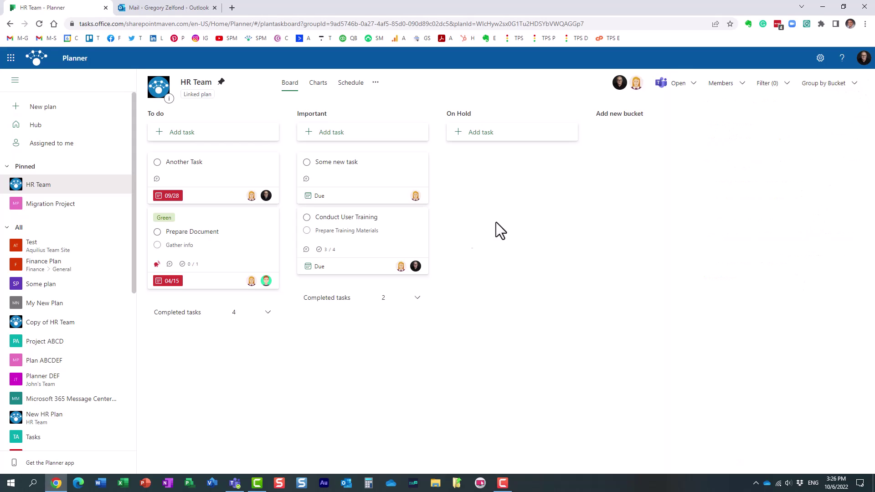
pyautogui.click(348, 168)
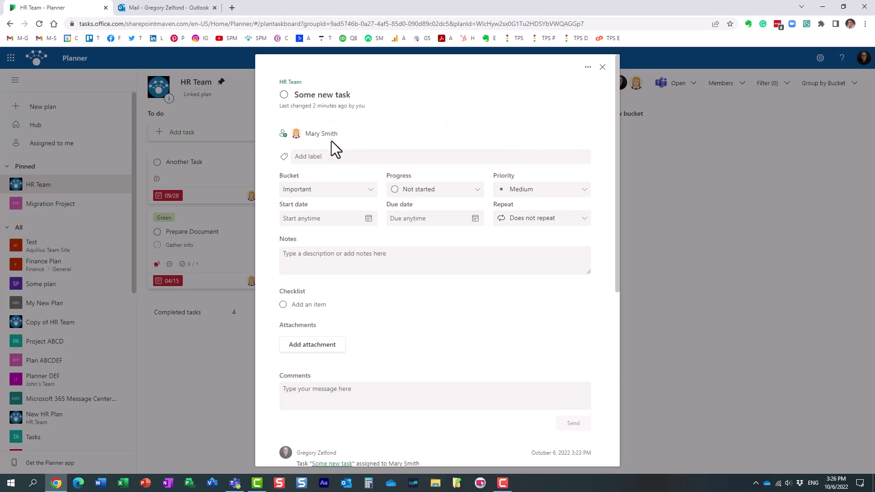
pyautogui.click(284, 134)
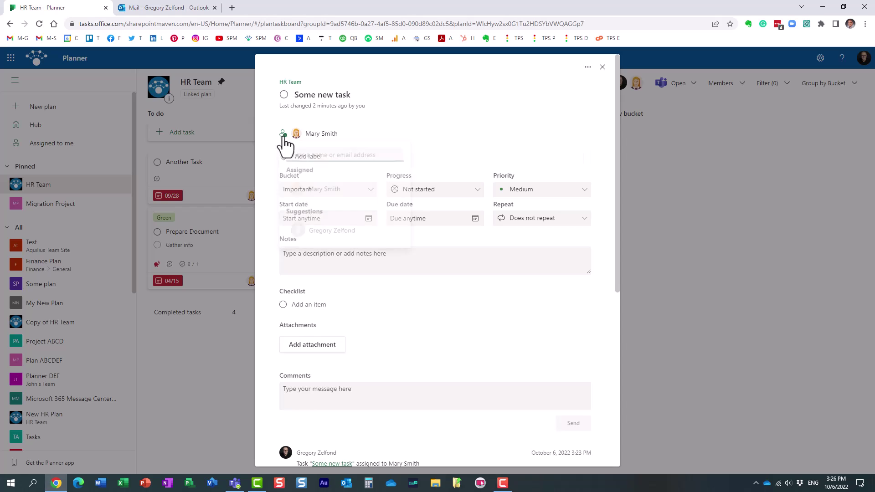
pyautogui.click(326, 234)
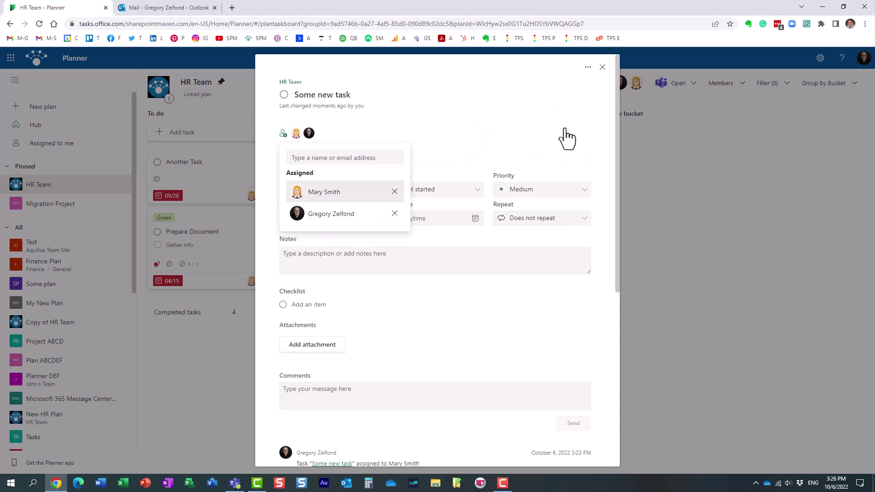
pyautogui.click(599, 135)
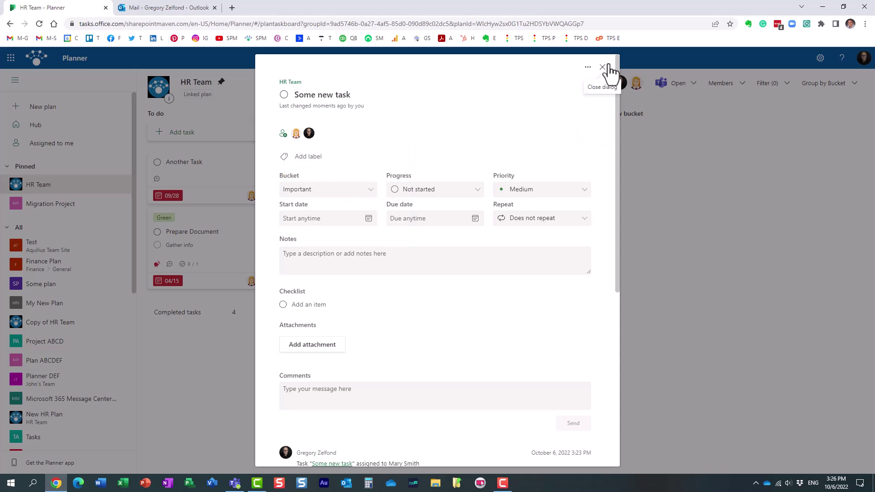
pyautogui.click(603, 67)
pyautogui.click(172, 9)
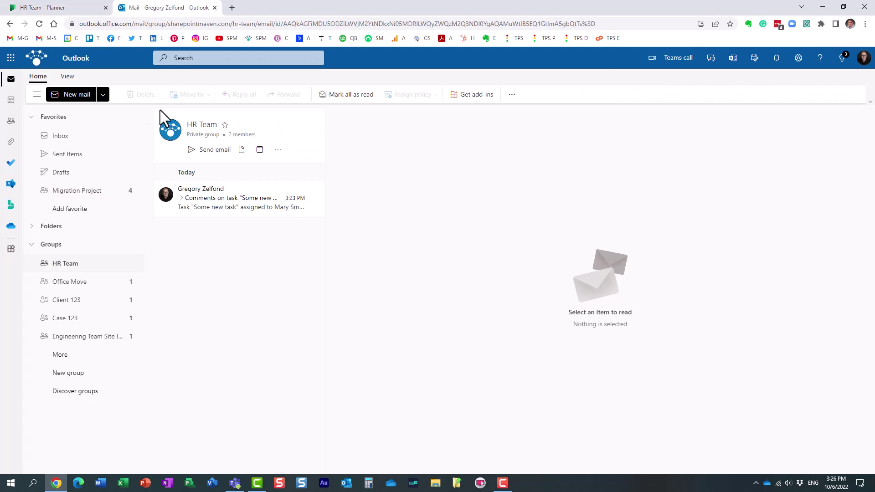
pyautogui.click(77, 142)
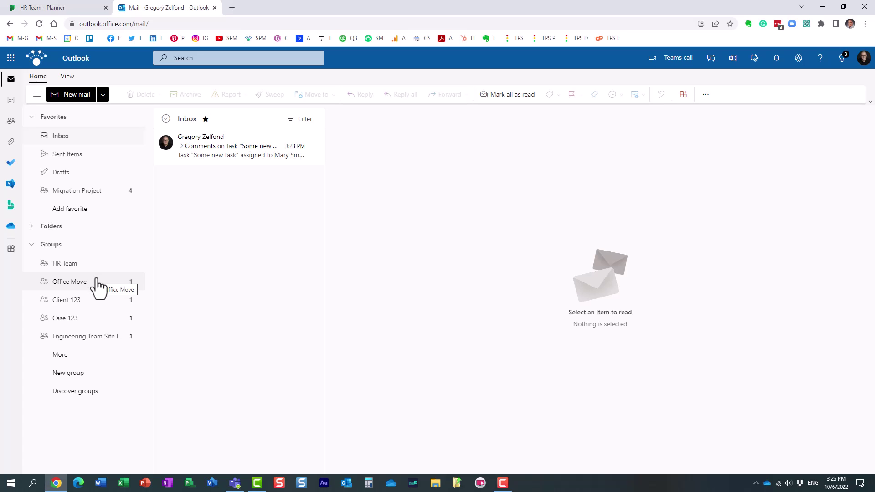
pyautogui.click(73, 7)
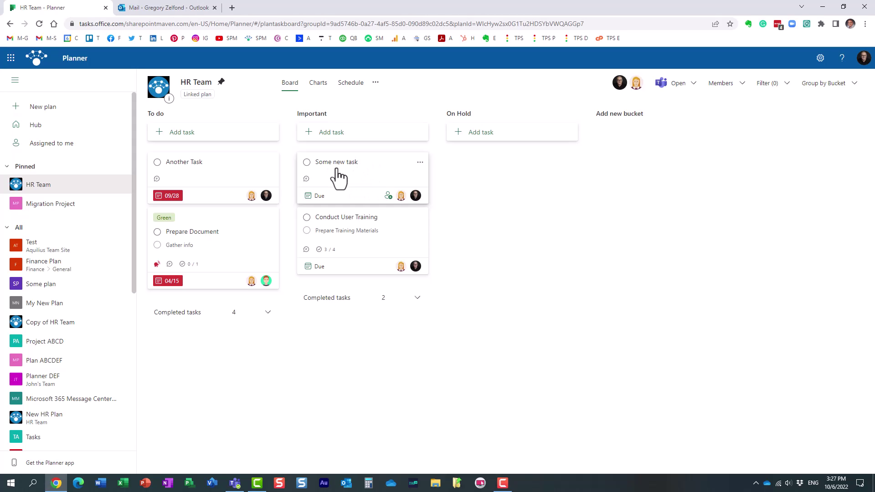
pyautogui.click(176, 7)
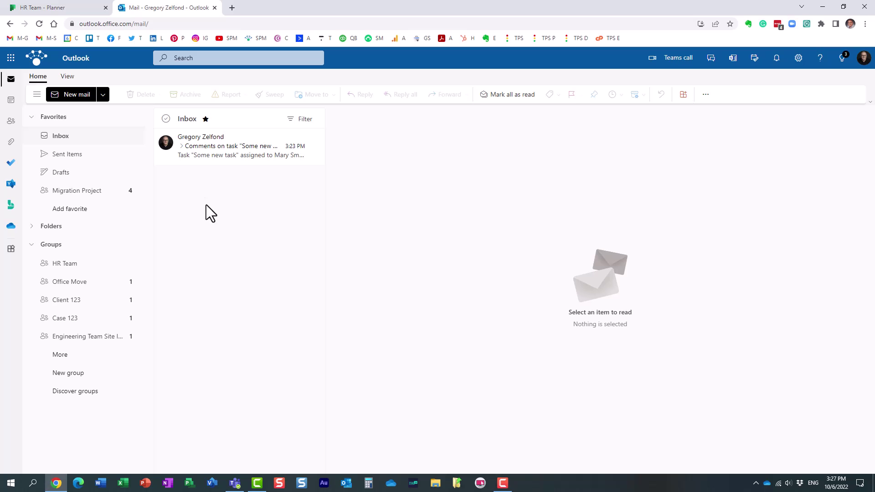
pyautogui.click(72, 9)
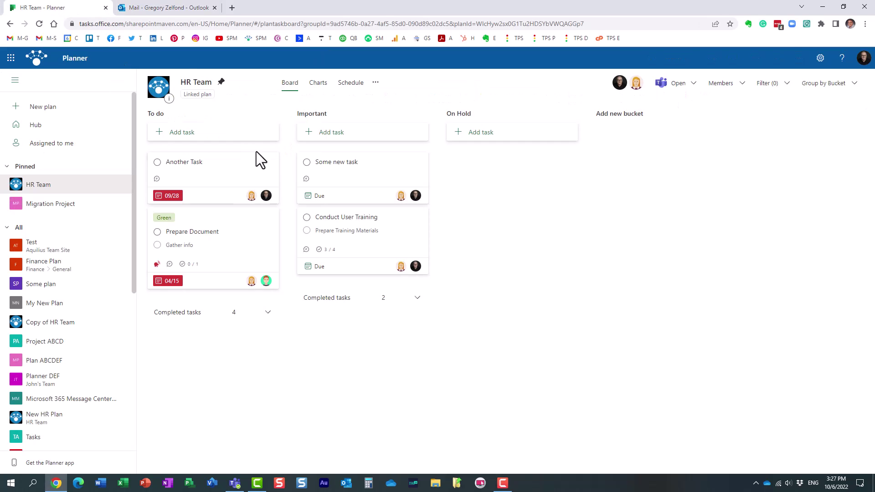
pyautogui.click(375, 83)
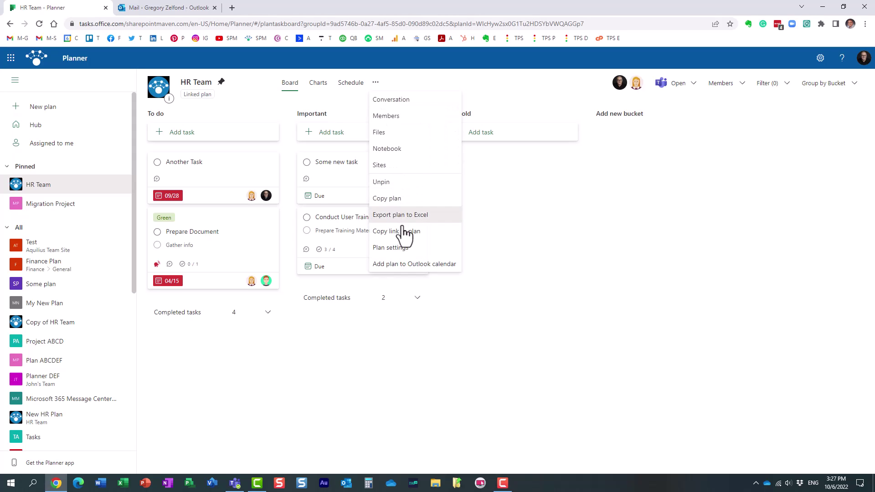
pyautogui.click(404, 249)
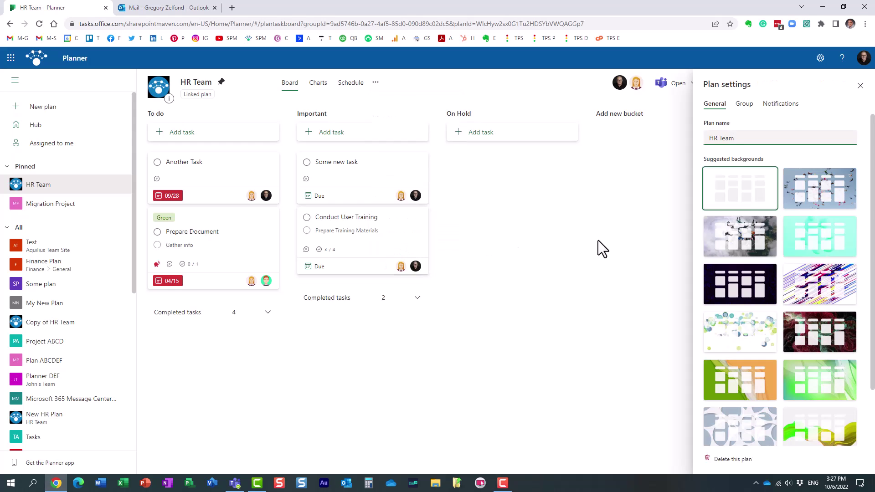
pyautogui.click(781, 104)
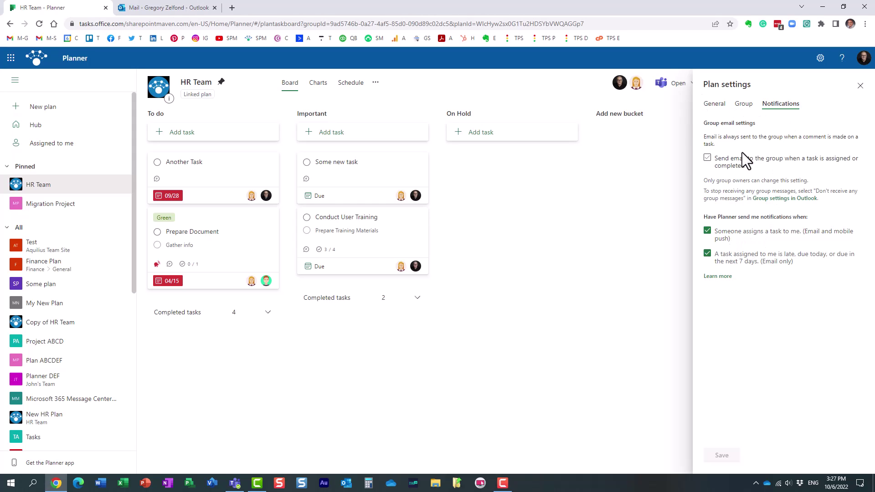
pyautogui.click(860, 86)
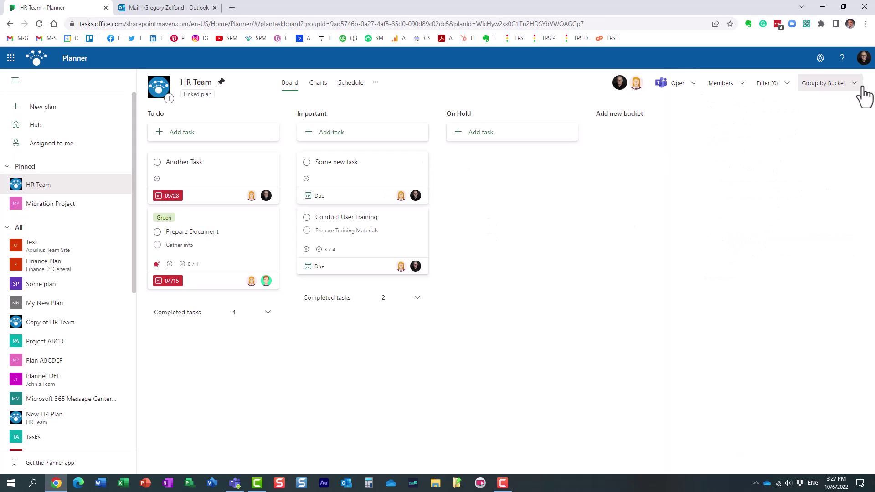